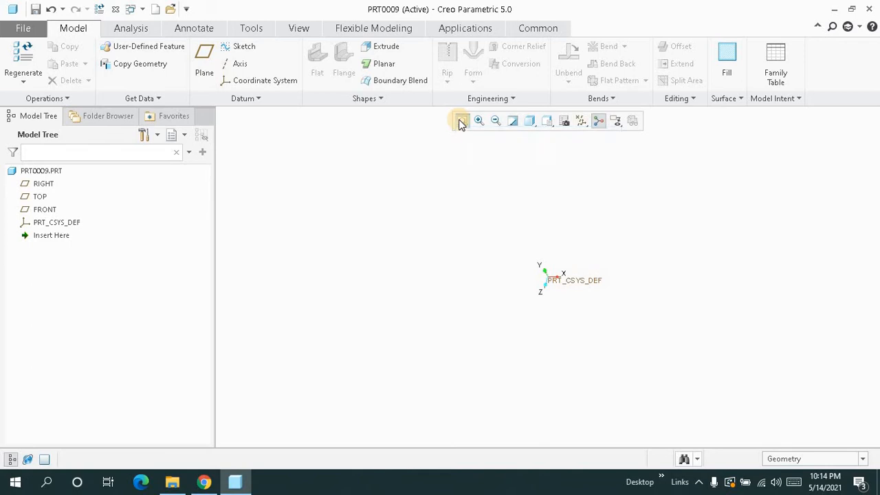
Start a planar wall and open its internal sketch on the FRONT plane with RIGHT as the orientation reference, viewed flat.
{"action": "left_click", "coordinate": [383, 63]}
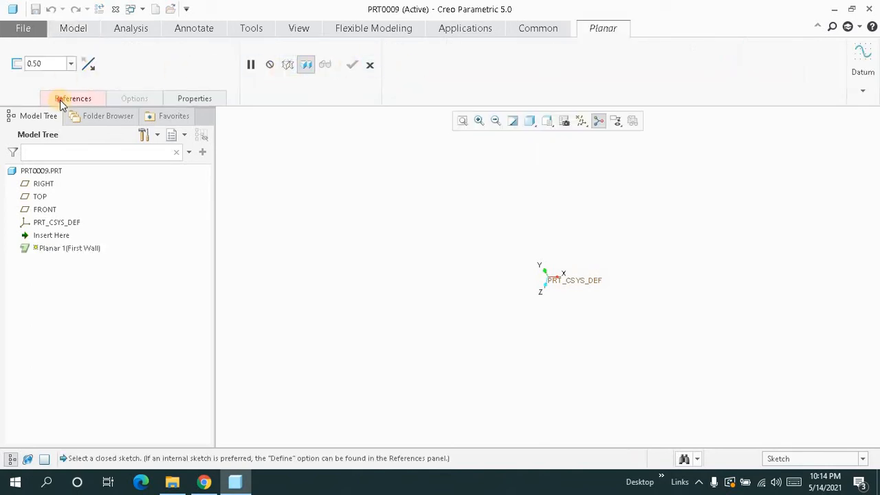
{"action": "left_click", "coordinate": [60, 101]}
{"action": "left_click", "coordinate": [154, 145]}
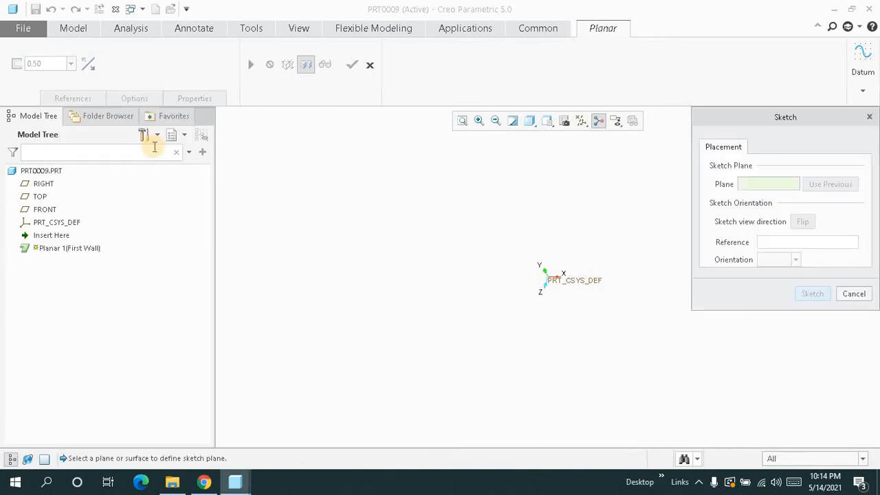
{"action": "left_click", "coordinate": [39, 215]}
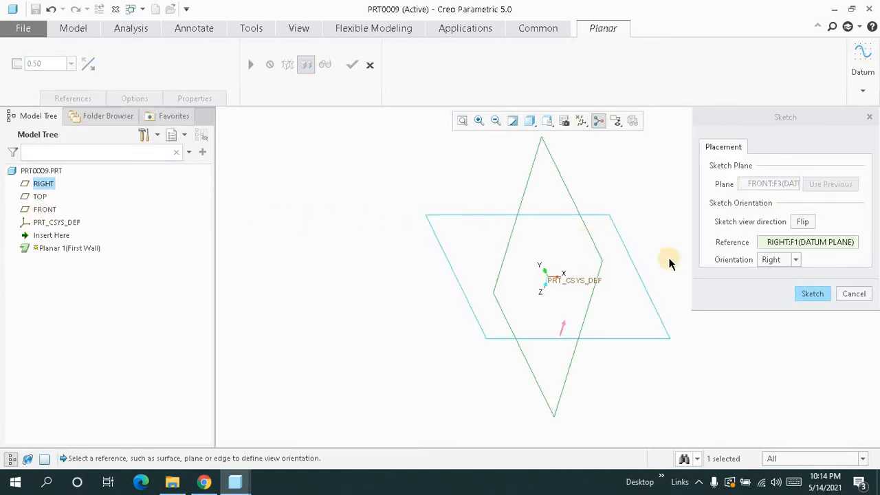
{"action": "left_click", "coordinate": [811, 294]}
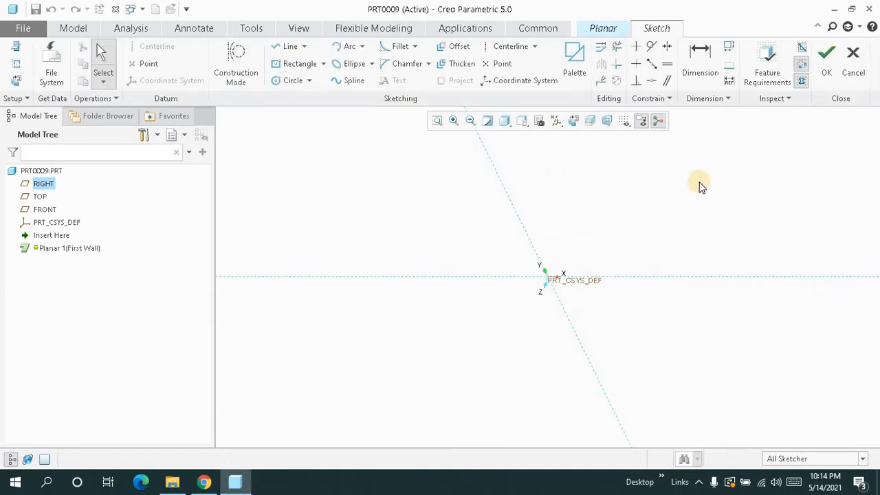
{"action": "left_click", "coordinate": [574, 122]}
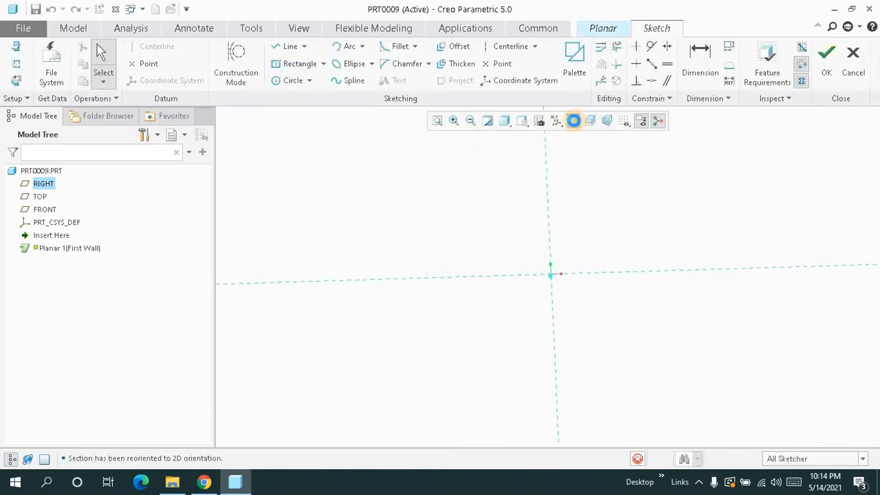
Sketch a centre rectangle about 133 wide and 70 high on the sketch origin.
{"action": "left_click", "coordinate": [299, 67]}
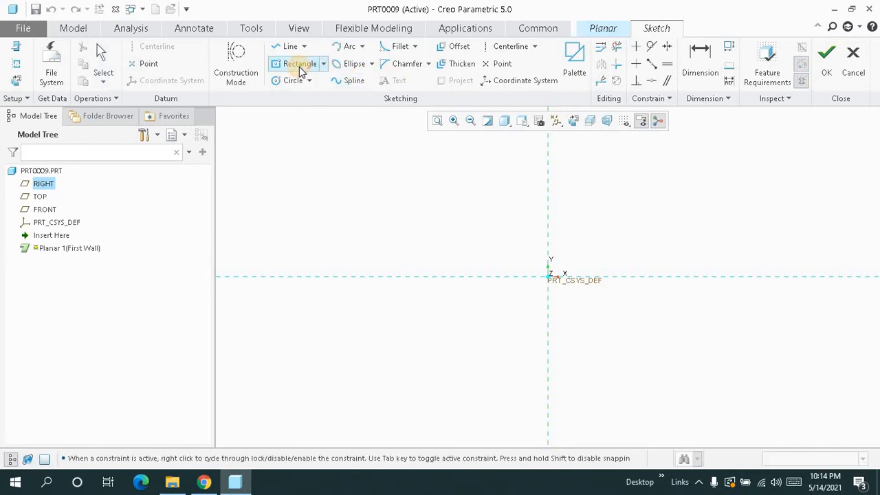
{"action": "left_click", "coordinate": [552, 279]}
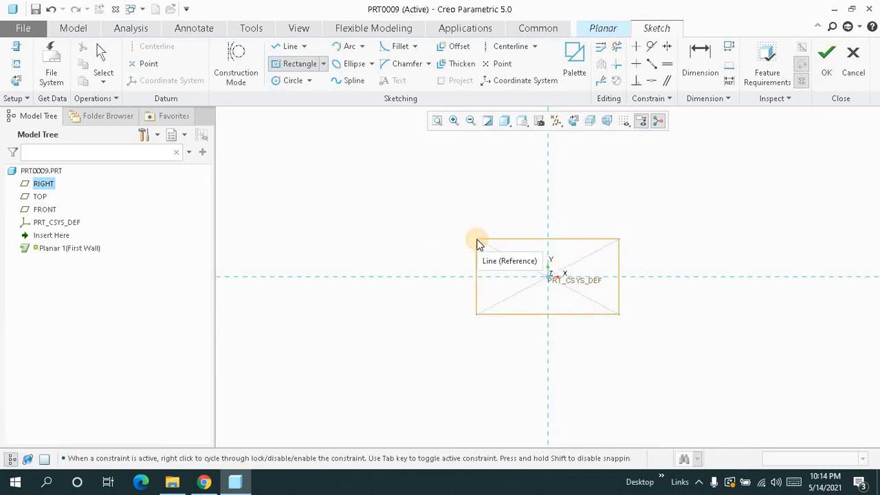
{"action": "left_click", "coordinate": [479, 245]}
Set the rectangle's width and height to 12 each.
{"action": "double_click", "coordinate": [564, 251]}
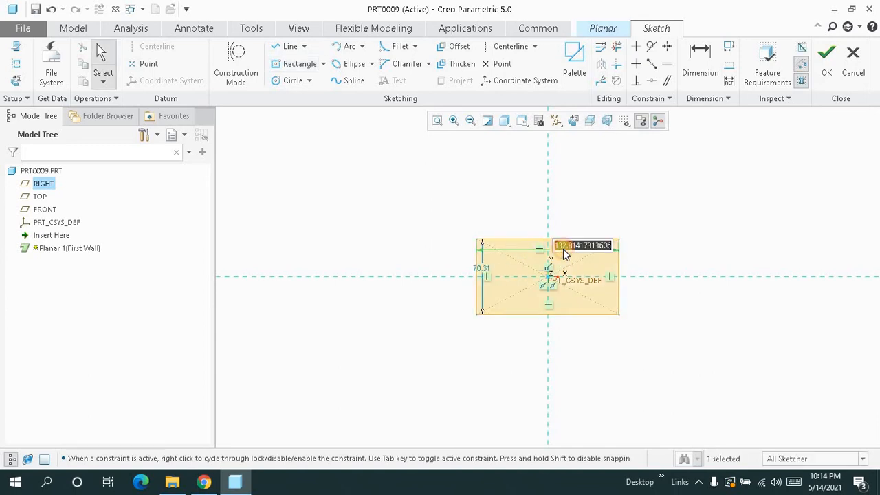
{"action": "type", "text": "12"}
{"action": "key", "text": "Return"}
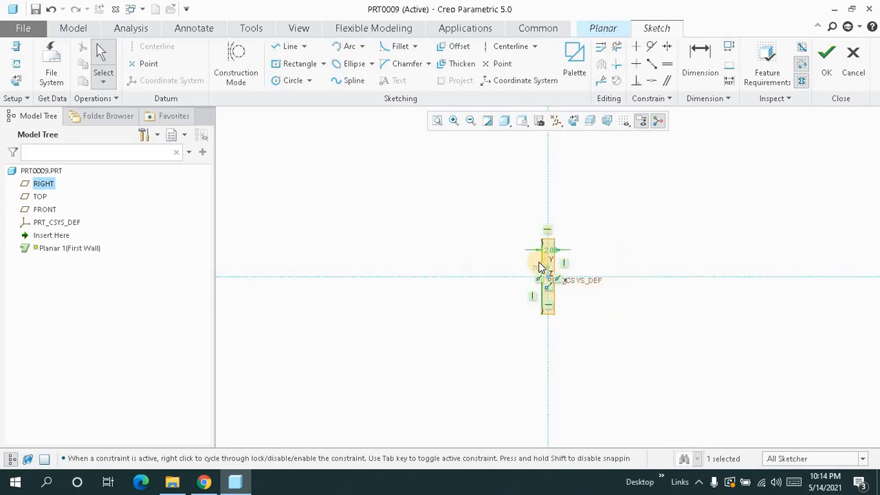
{"action": "scroll", "coordinate": [542, 273], "scroll_direction": "down", "scroll_amount": 5}
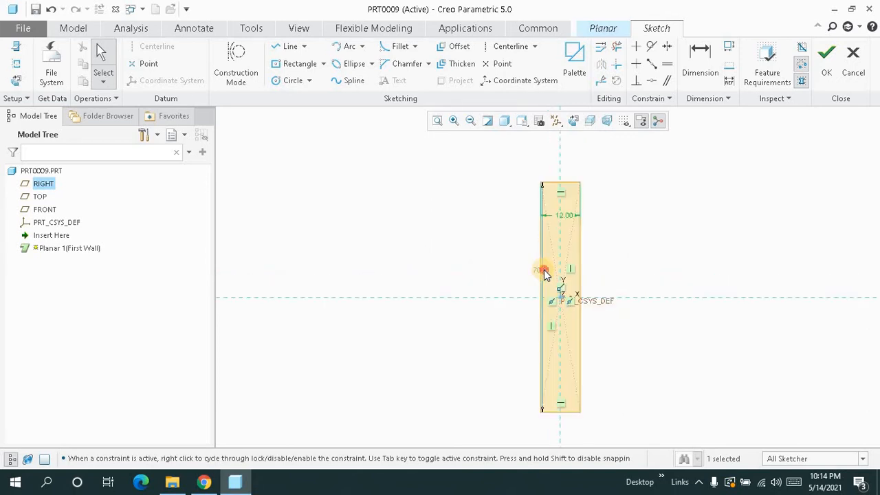
{"action": "double_click", "coordinate": [544, 272]}
{"action": "type", "text": "12"}
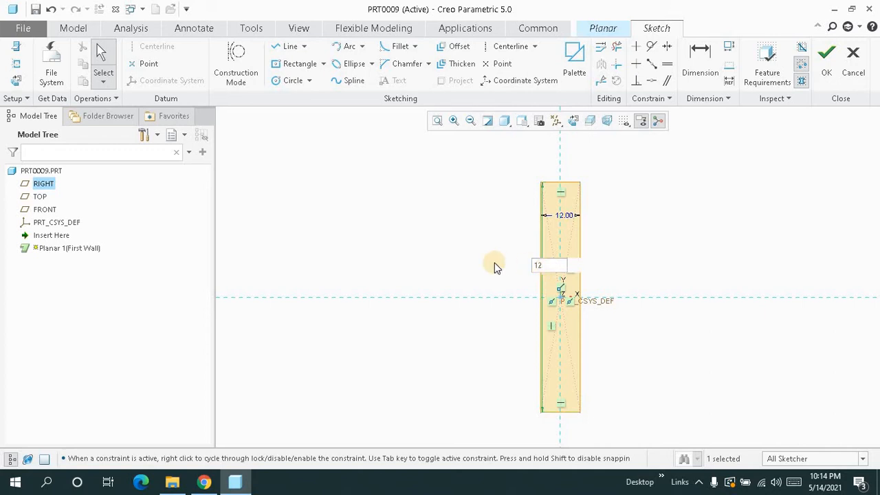
{"action": "key", "text": "Return"}
{"action": "left_click", "coordinate": [437, 122]}
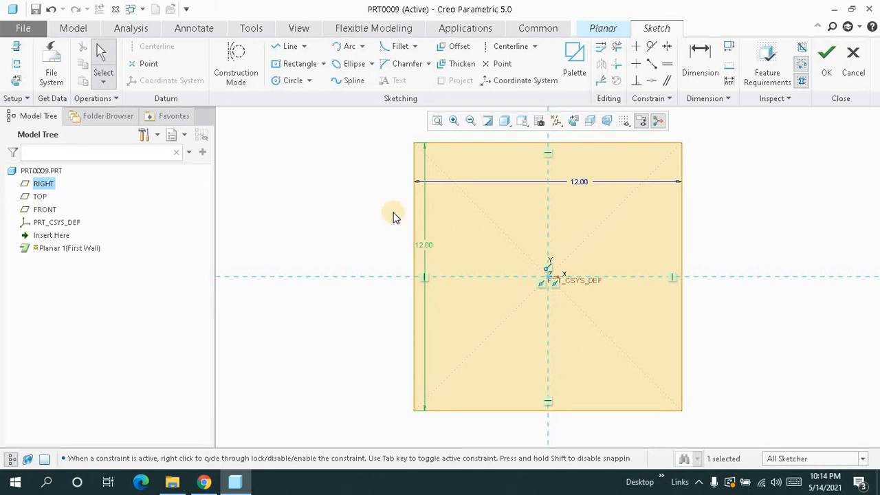
Finish the sketch, preview the planar wall and create it with a thickness of 0.50.
{"action": "left_click", "coordinate": [825, 74]}
{"action": "mouse_move", "coordinate": [601, 248]}
{"action": "middle_mouse_down"}
{"action": "mouse_move", "coordinate": [607, 195]}
{"action": "mouse_move", "coordinate": [598, 196]}
{"action": "middle_mouse_up"}
{"action": "left_click", "coordinate": [56, 66]}
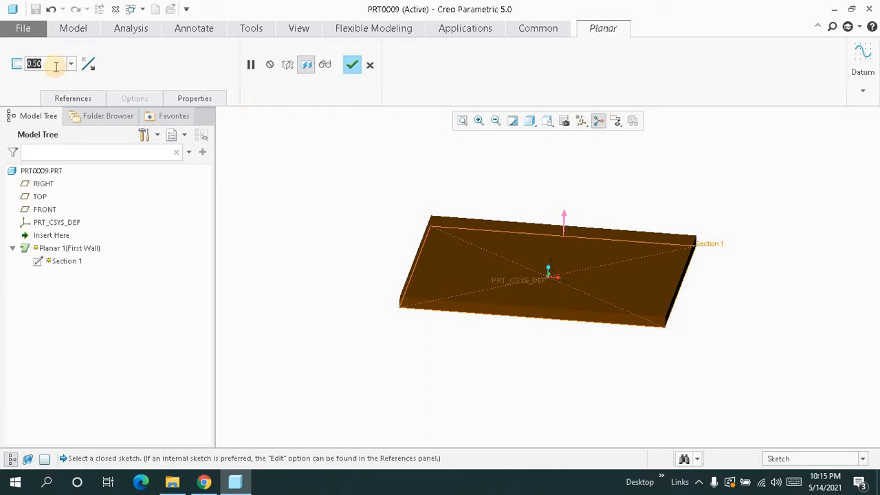
{"action": "left_click", "coordinate": [290, 163]}
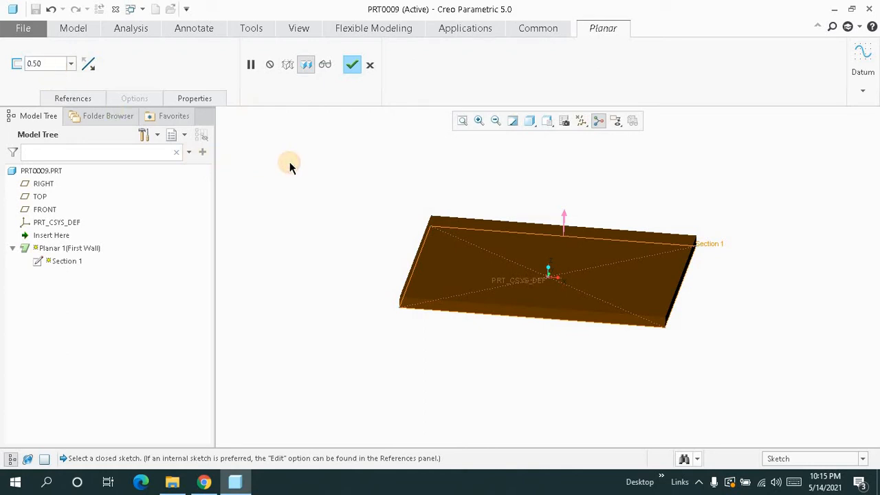
{"action": "left_click", "coordinate": [325, 64]}
{"action": "mouse_move", "coordinate": [338, 198]}
{"action": "middle_mouse_down"}
{"action": "mouse_move", "coordinate": [348, 185]}
{"action": "mouse_move", "coordinate": [341, 200]}
{"action": "middle_mouse_up"}
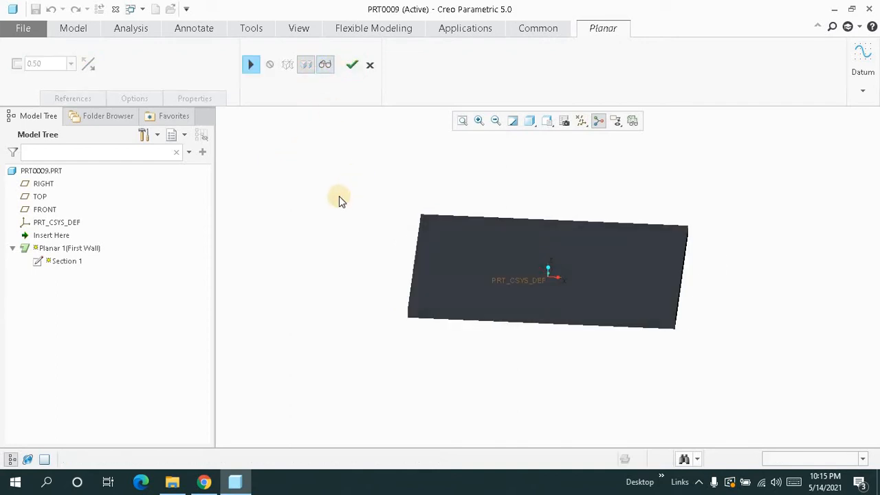
{"action": "middle_click", "coordinate": [339, 198]}
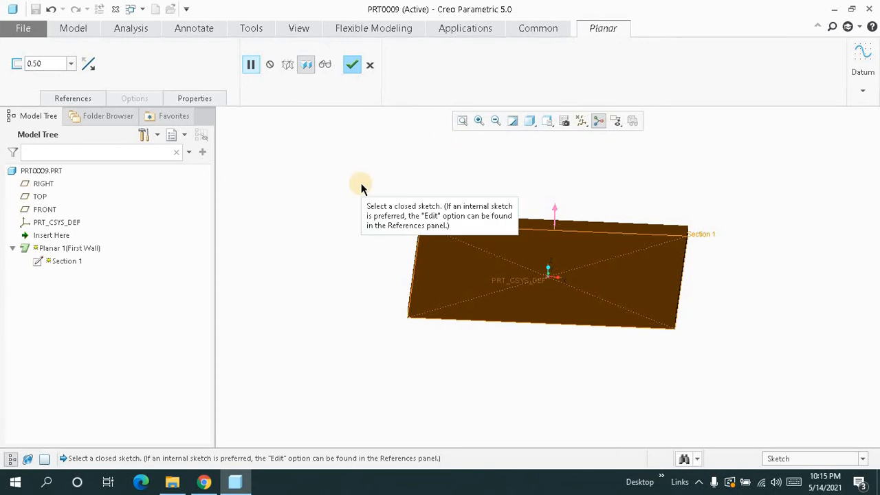
{"action": "left_click", "coordinate": [351, 67]}
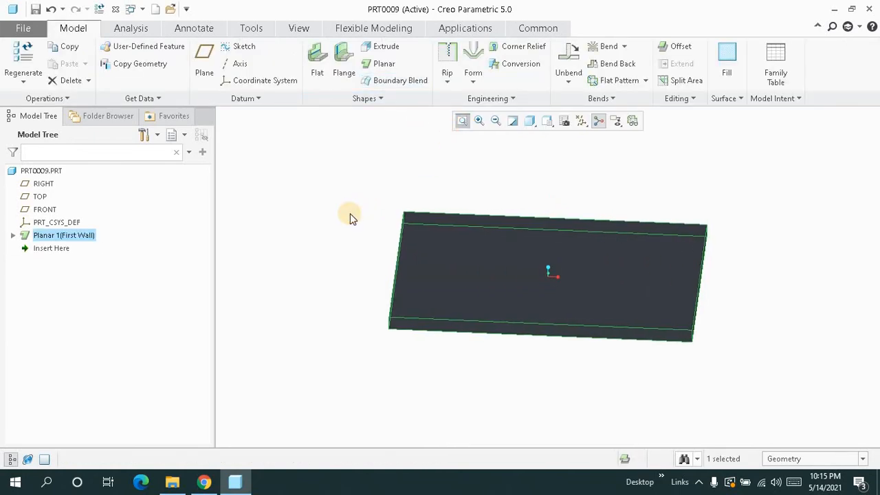
Delete the planar first wall from the part.
{"action": "mouse_move", "coordinate": [351, 216]}
{"action": "middle_mouse_down"}
{"action": "mouse_move", "coordinate": [336, 206]}
{"action": "mouse_move", "coordinate": [346, 197]}
{"action": "mouse_move", "coordinate": [370, 214]}
{"action": "mouse_move", "coordinate": [350, 223]}
{"action": "mouse_move", "coordinate": [353, 230]}
{"action": "mouse_move", "coordinate": [358, 219]}
{"action": "middle_mouse_up"}
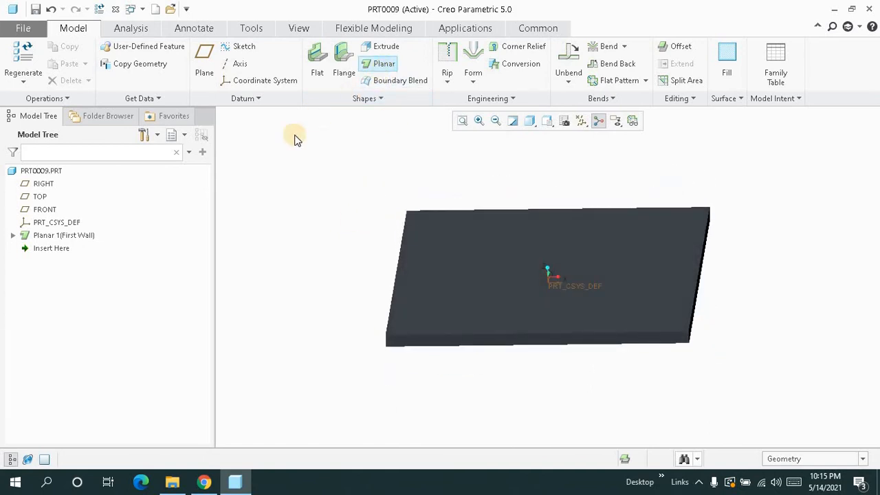
{"action": "right_click", "coordinate": [70, 237]}
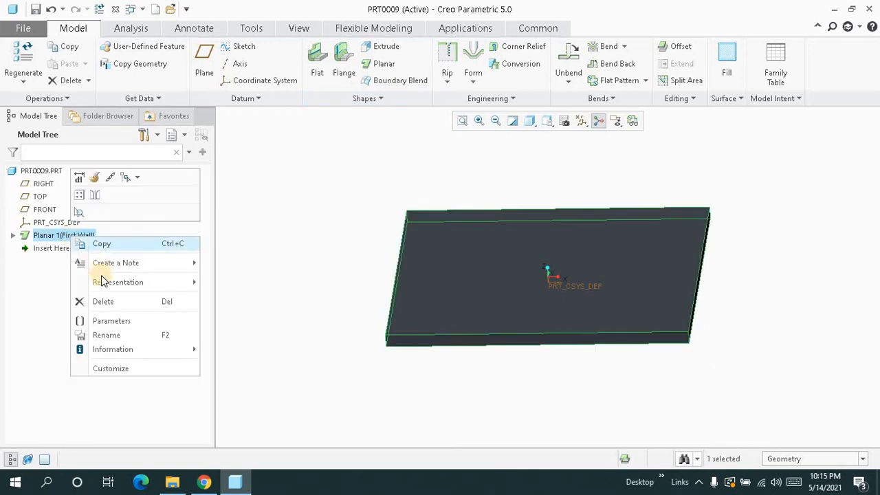
{"action": "left_click", "coordinate": [106, 302]}
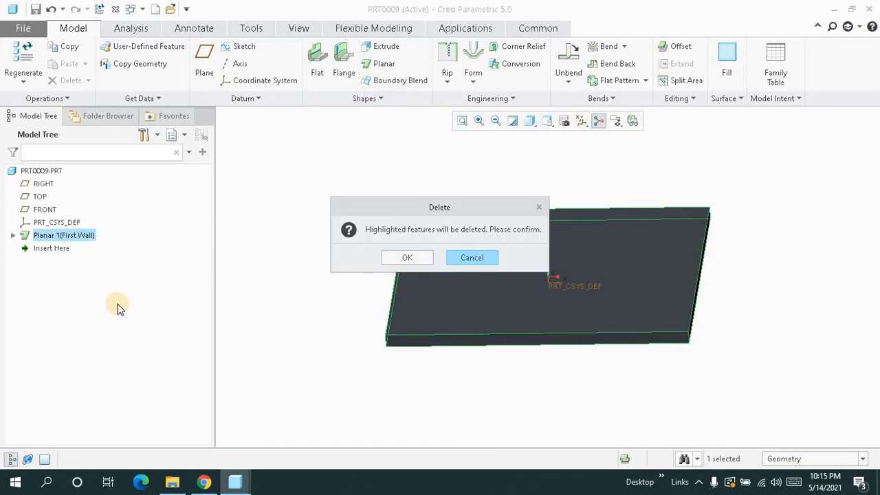
{"action": "left_click", "coordinate": [406, 261]}
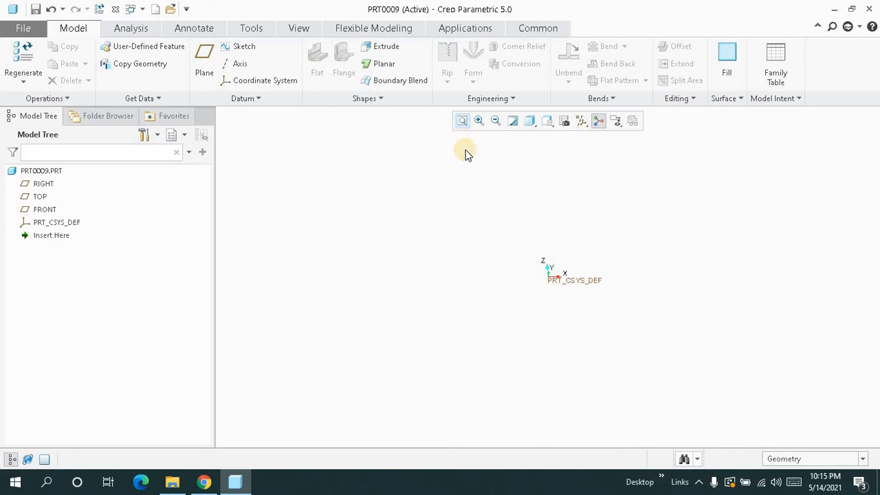
Start an Extrude on the FRONT plane and sketch a centre rectangle about 86 high on the origin.
{"action": "left_click", "coordinate": [384, 50]}
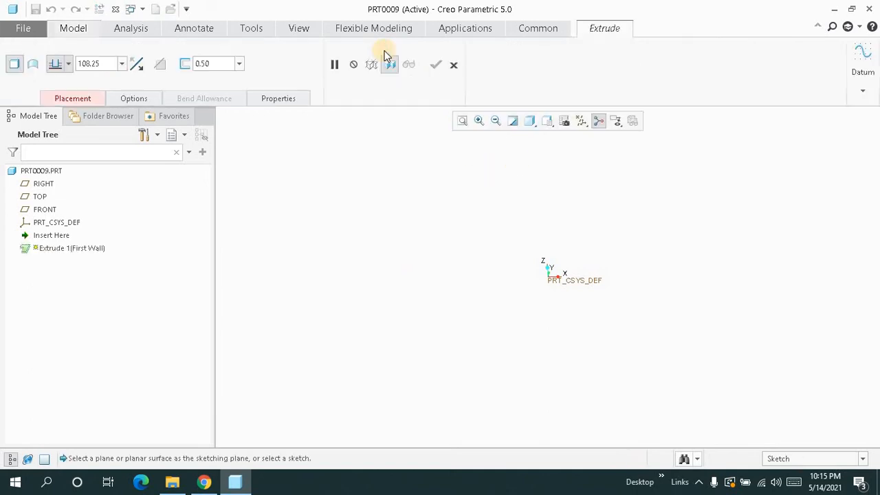
{"action": "left_click", "coordinate": [45, 210]}
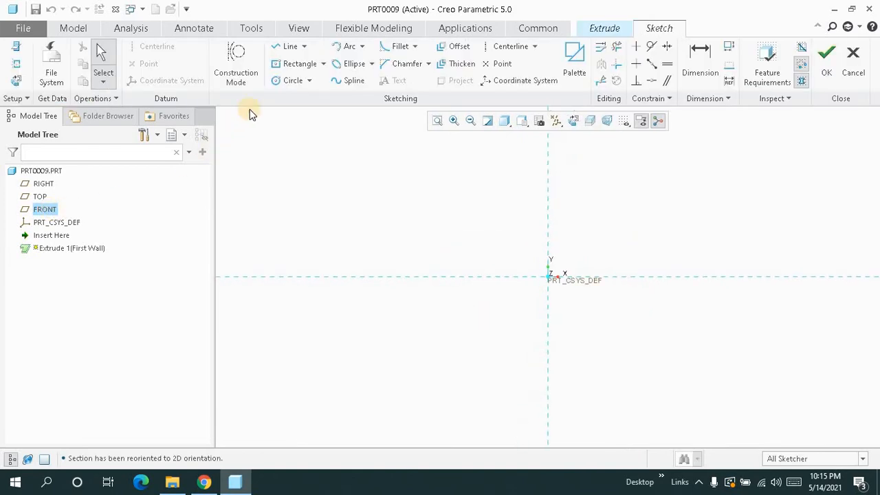
{"action": "left_click", "coordinate": [294, 64]}
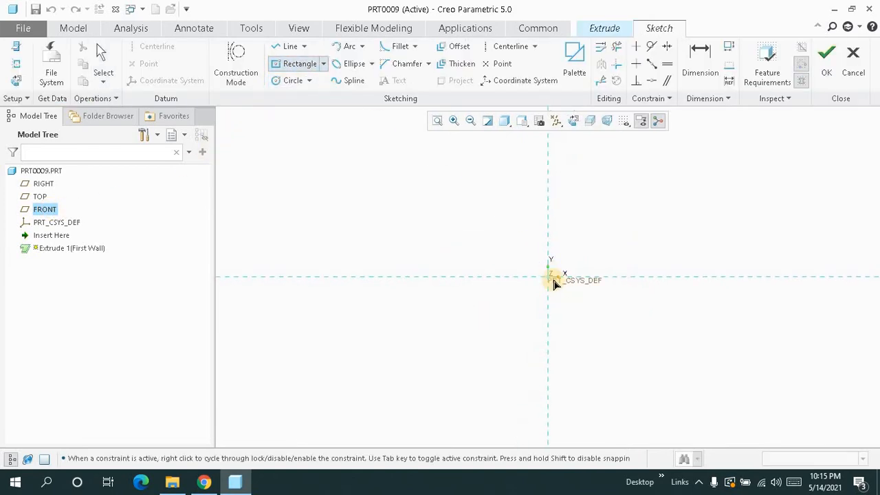
{"action": "left_click_drag", "start_coordinate": [556, 283], "coordinate": [479, 235]}
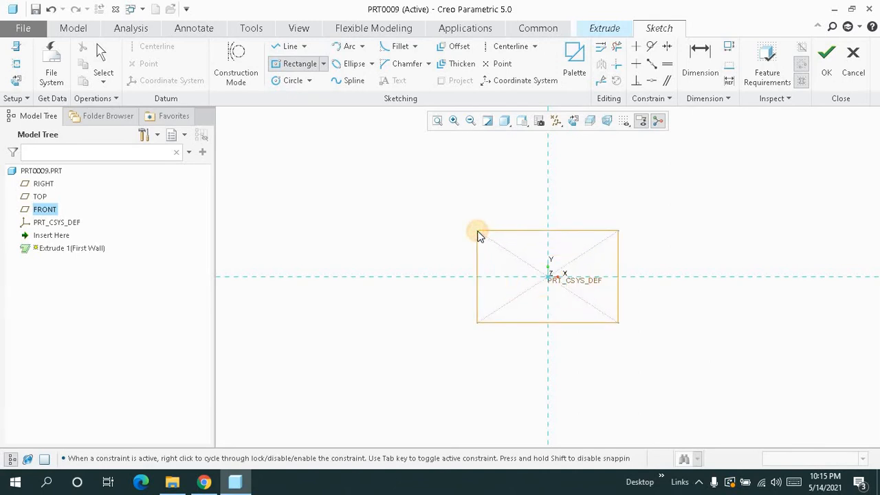
{"action": "middle_click", "coordinate": [480, 235]}
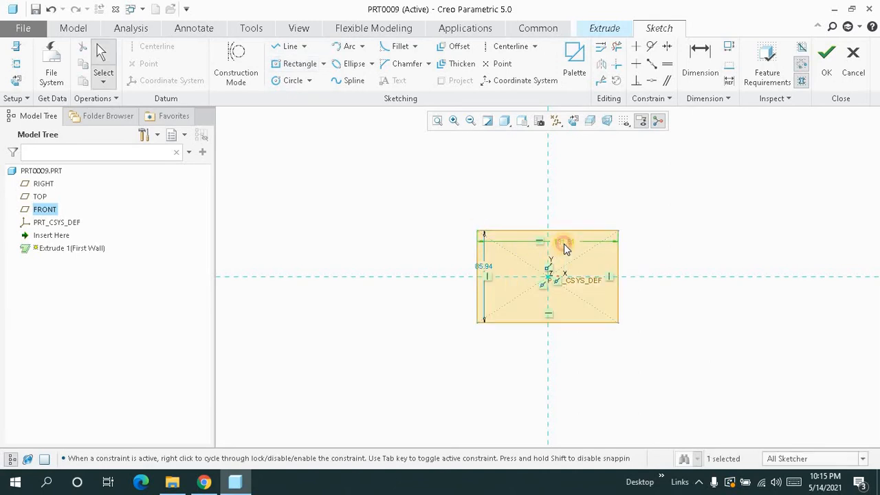
Set the extrude profile's width and height to 12 each.
{"action": "double_click", "coordinate": [564, 246]}
{"action": "type", "text": "2"}
{"action": "key", "text": "Return"}
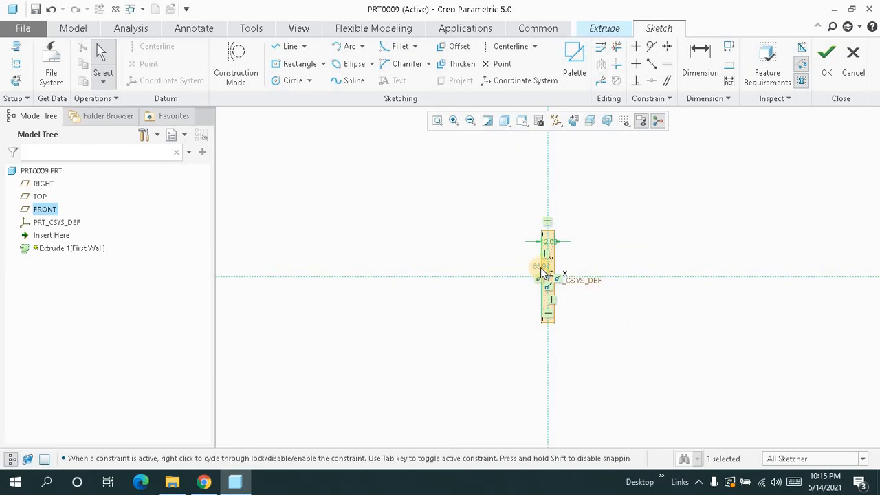
{"action": "double_click", "coordinate": [542, 269]}
{"action": "type", "text": "2"}
{"action": "key", "text": "Return"}
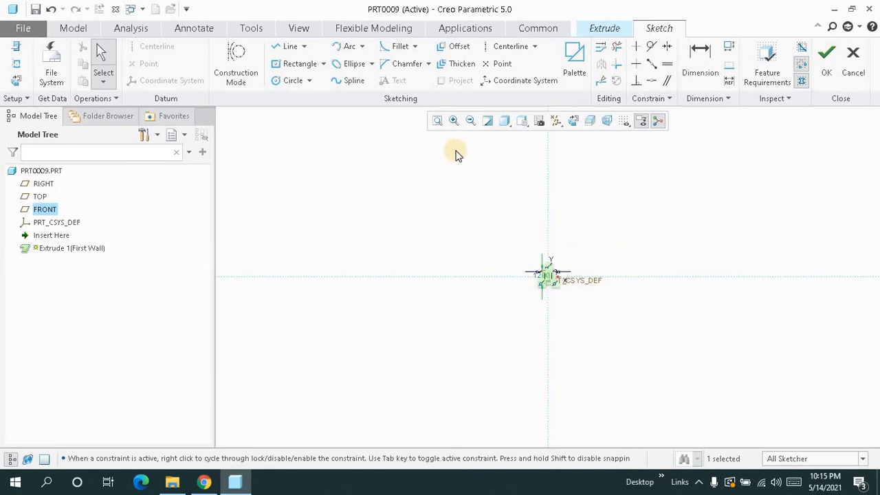
{"action": "left_click", "coordinate": [437, 120]}
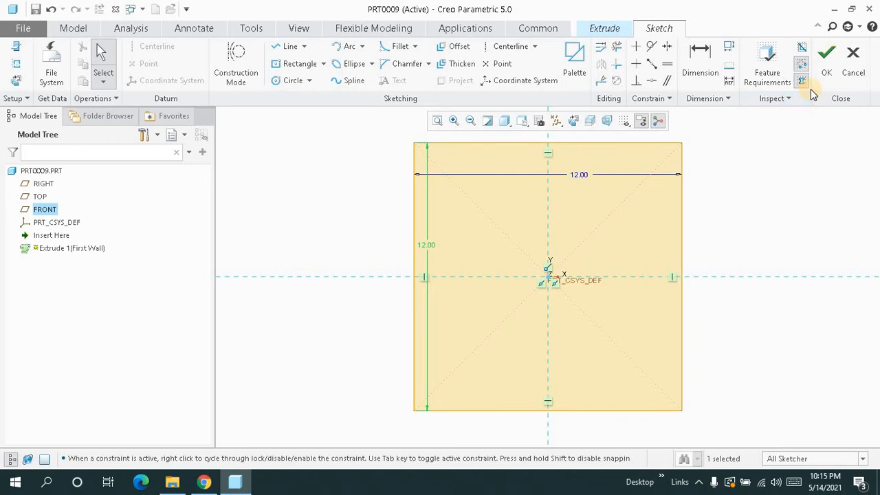
Finish the profile sketch and shorten the extruded wall's depth to 17.
{"action": "left_click", "coordinate": [826, 79]}
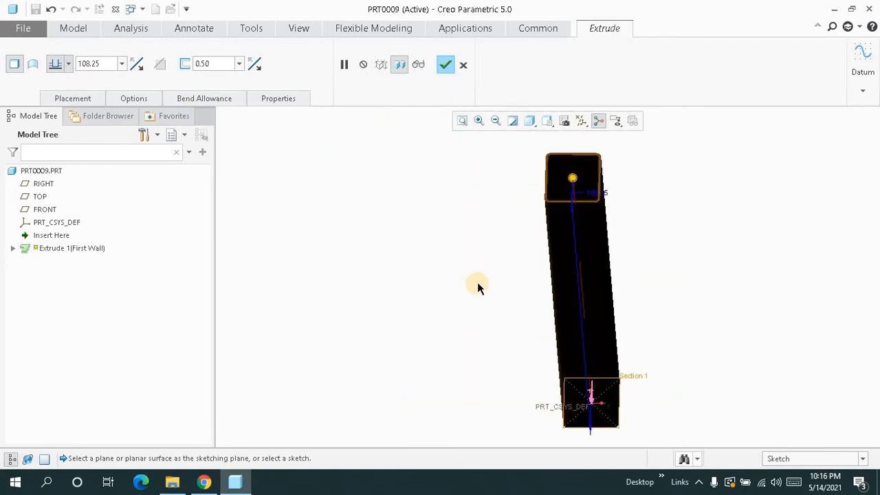
{"action": "middle_click_drag", "start_coordinate": [514, 271], "coordinate": [488, 261]}
{"action": "left_click_drag", "start_coordinate": [507, 251], "coordinate": [564, 403]}
{"action": "scroll", "coordinate": [564, 397], "scroll_direction": "down", "scroll_amount": 3}
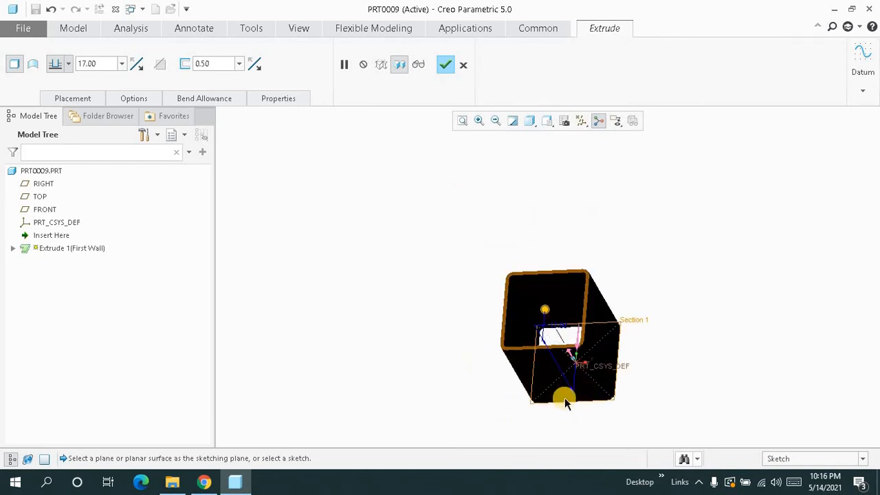
{"action": "middle_click_drag", "start_coordinate": [565, 397], "coordinate": [444, 170]}
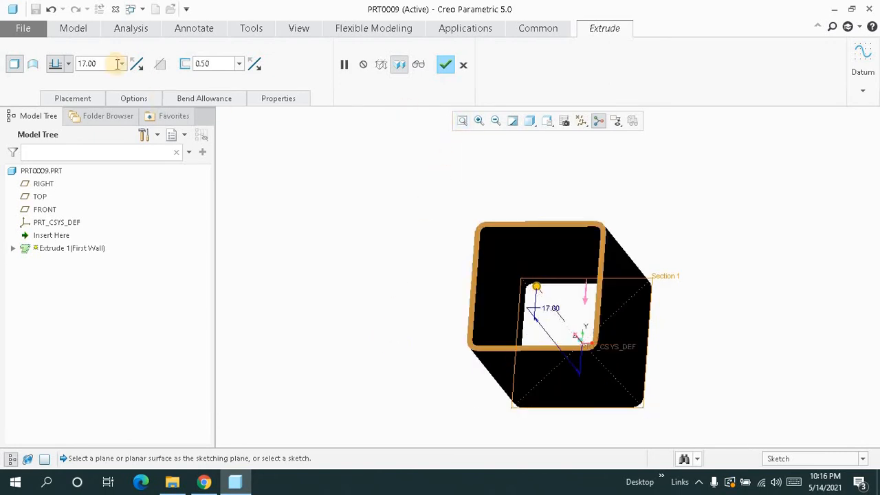
Change the extrusion to a surface instead of a solid wall.
{"action": "left_click", "coordinate": [71, 65]}
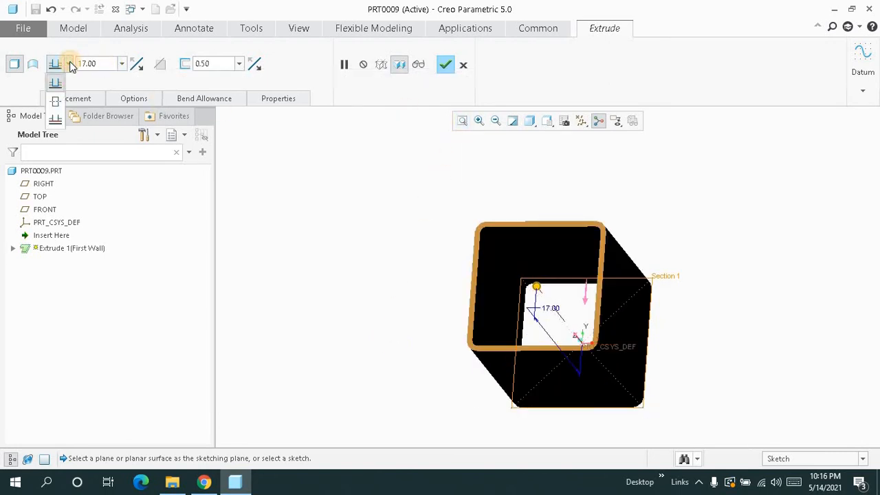
{"action": "left_click", "coordinate": [71, 65]}
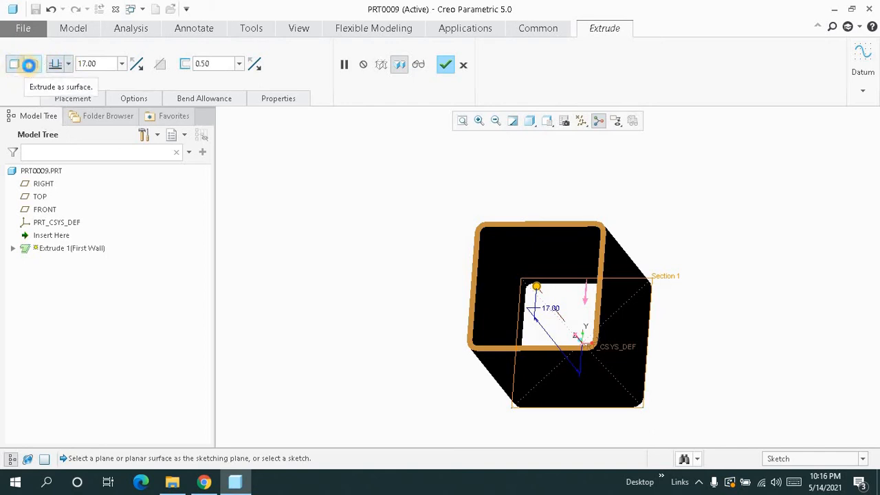
{"action": "left_click", "coordinate": [29, 65]}
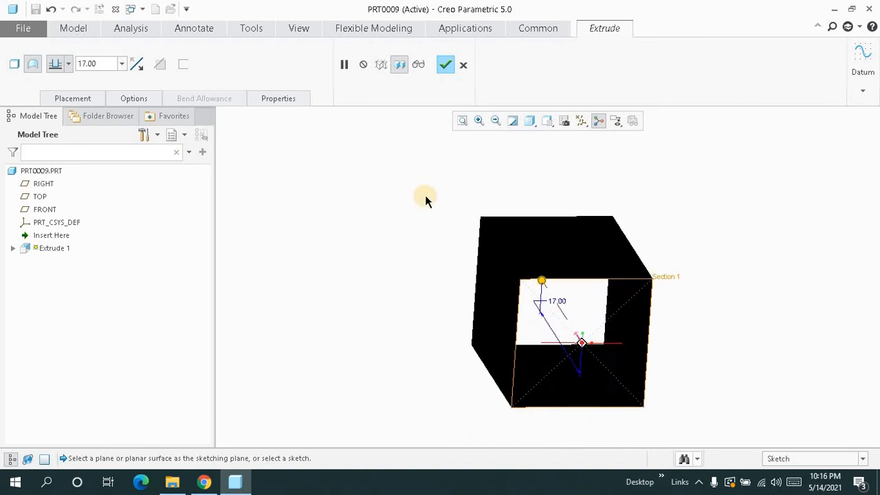
Try extruding the surface symmetrically on both sides of the sketch plane.
{"action": "scroll", "coordinate": [608, 367], "scroll_direction": "down", "scroll_amount": 2}
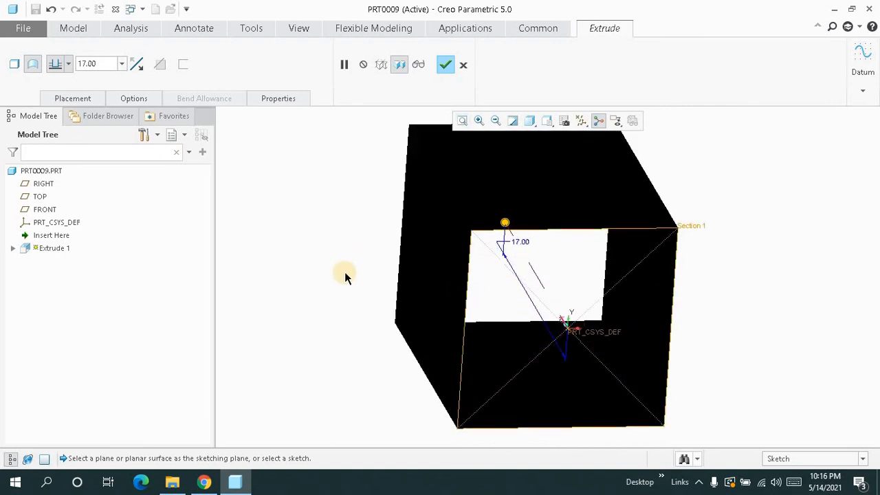
{"action": "mouse_move", "coordinate": [345, 277]}
{"action": "middle_mouse_down"}
{"action": "mouse_move", "coordinate": [355, 261]}
{"action": "mouse_move", "coordinate": [374, 262]}
{"action": "mouse_move", "coordinate": [357, 279]}
{"action": "mouse_move", "coordinate": [330, 271]}
{"action": "middle_mouse_up"}
{"action": "left_click", "coordinate": [68, 64]}
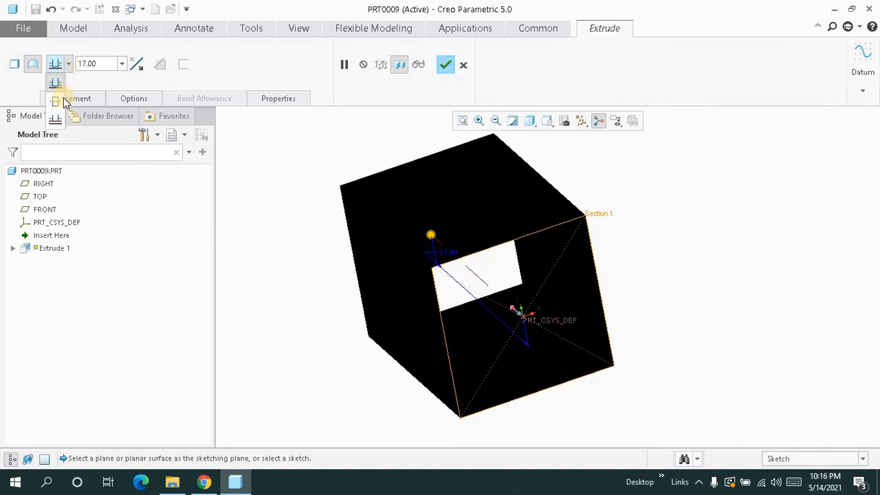
{"action": "left_click", "coordinate": [57, 95]}
{"action": "middle_click_drag", "start_coordinate": [342, 228], "coordinate": [397, 248]}
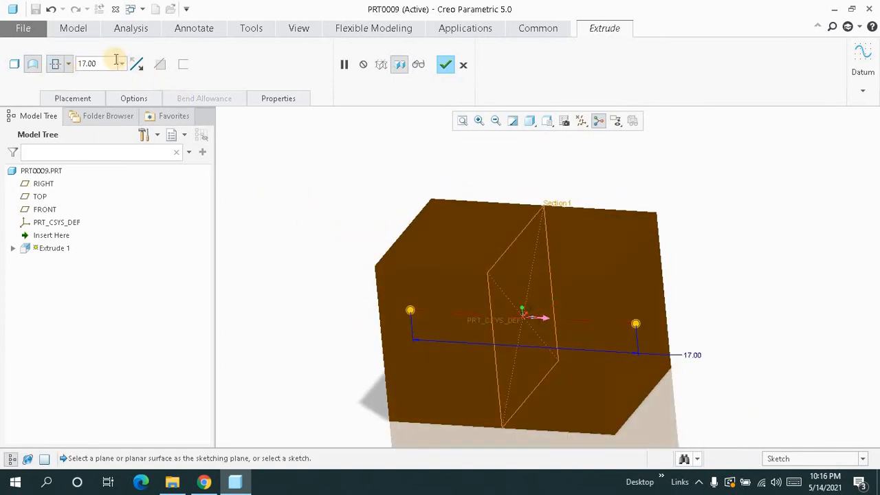
Return the surface extrusion to a one-sided blind depth and set the depth to 20.
{"action": "left_click", "coordinate": [69, 66]}
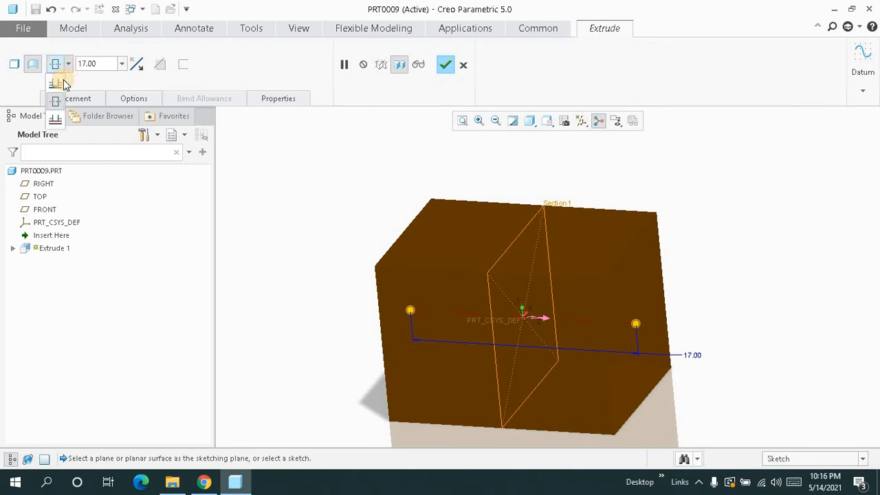
{"action": "left_click", "coordinate": [58, 79]}
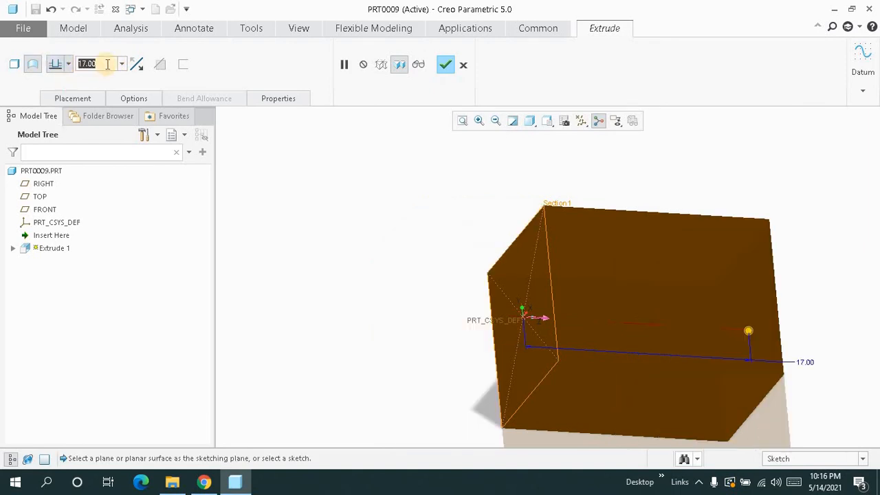
{"action": "type", "text": "20"}
{"action": "key", "text": "Return"}
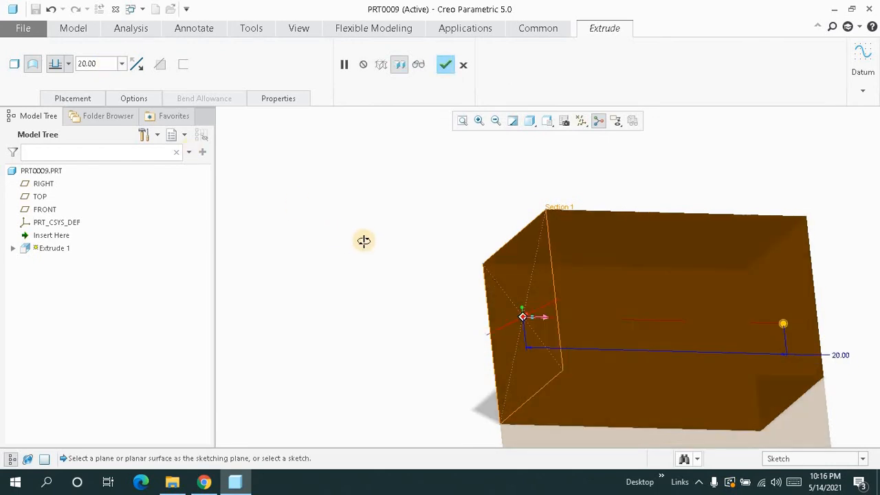
Flip the extrusion to the opposite side of the sketch plane, and flip it back.
{"action": "left_click", "coordinate": [141, 69]}
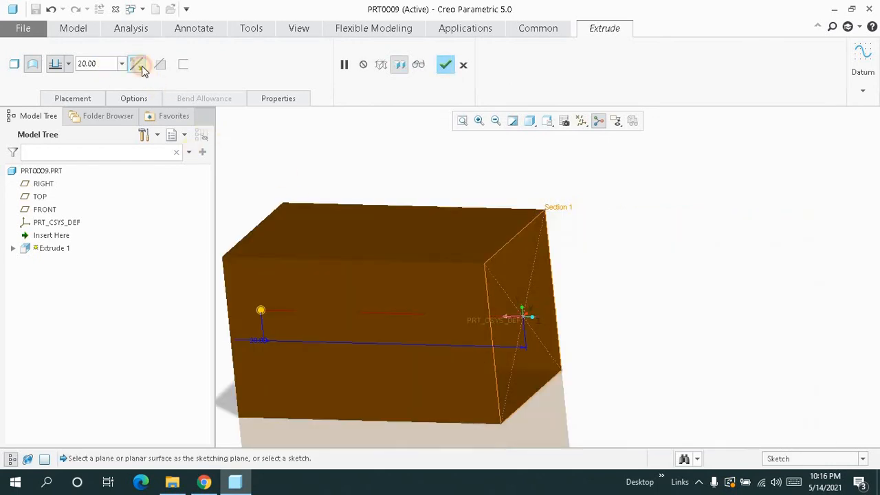
{"action": "left_click", "coordinate": [138, 65]}
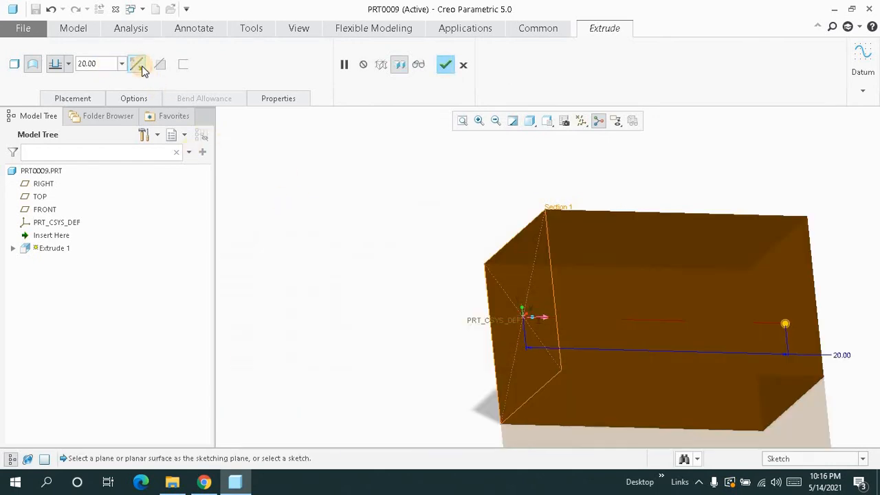
Change the extrusion from a surface back to a solid wall and set its thickness to 1.
{"action": "left_click", "coordinate": [14, 63]}
{"action": "middle_click_drag", "start_coordinate": [366, 195], "coordinate": [345, 193]}
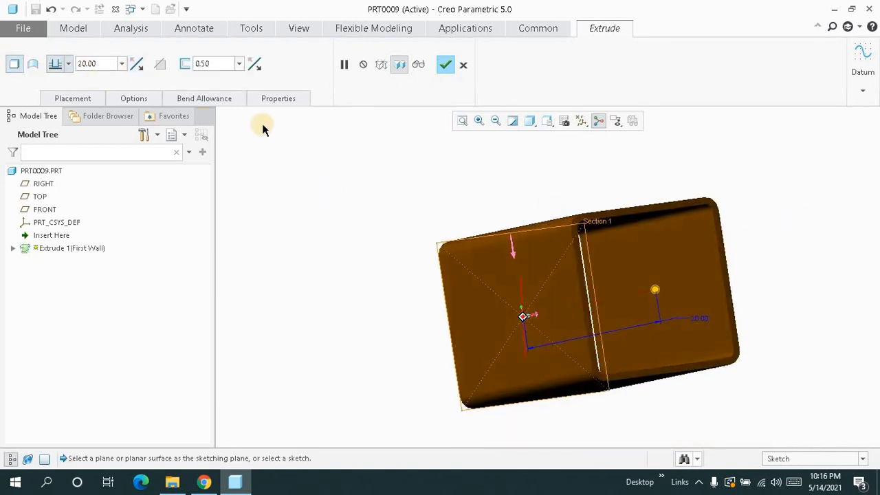
{"action": "double_click", "coordinate": [209, 64]}
{"action": "type", "text": "1"}
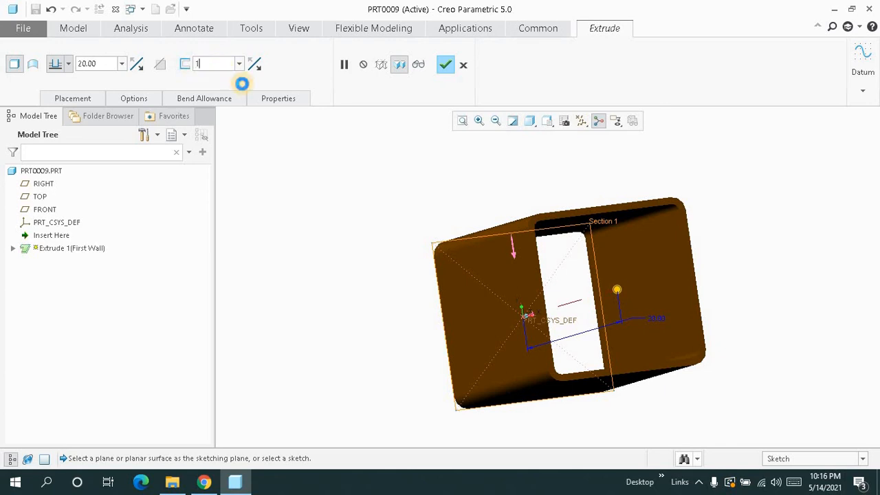
{"action": "key", "text": "Return"}
{"action": "middle_click_drag", "start_coordinate": [348, 193], "coordinate": [332, 190]}
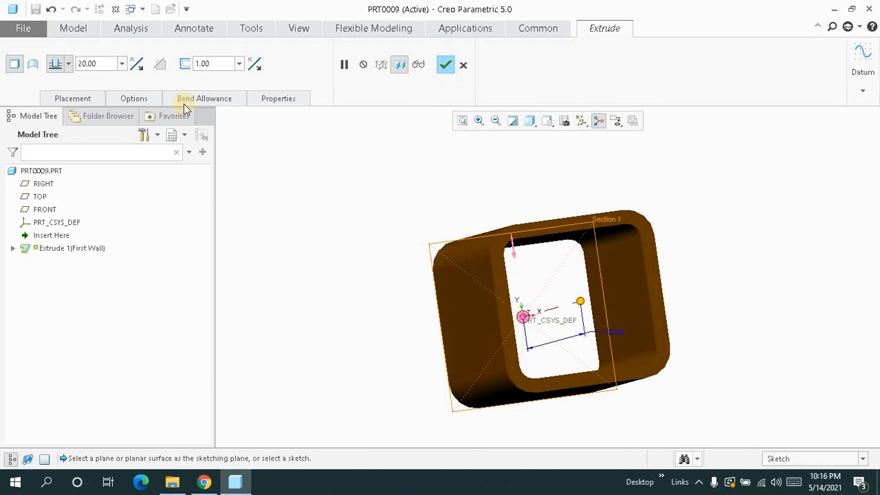
Add a taper of 12 degrees to the extruded wall.
{"action": "left_click", "coordinate": [134, 100]}
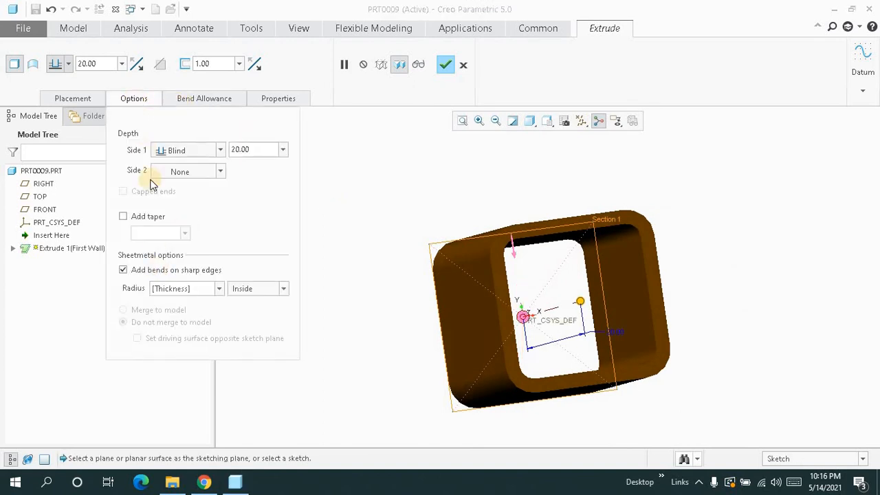
{"action": "left_click", "coordinate": [123, 217]}
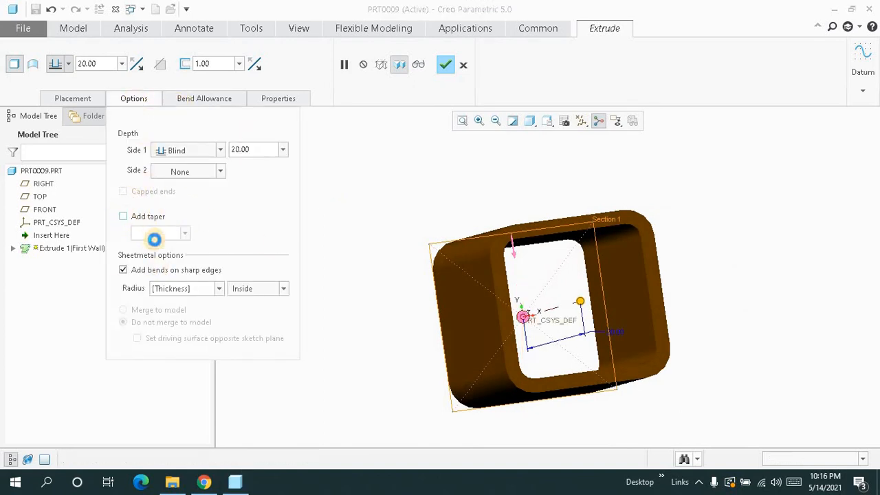
{"action": "left_click", "coordinate": [163, 232]}
{"action": "type", "text": "12"}
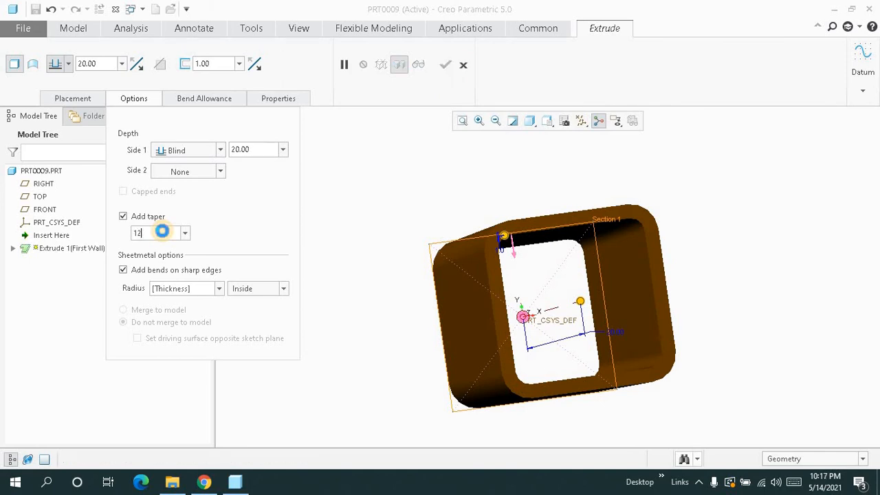
{"action": "key", "text": "Return"}
{"action": "mouse_move", "coordinate": [348, 274]}
{"action": "middle_mouse_down"}
{"action": "mouse_move", "coordinate": [373, 266]}
{"action": "mouse_move", "coordinate": [405, 279]}
{"action": "mouse_move", "coordinate": [402, 287]}
{"action": "mouse_move", "coordinate": [371, 285]}
{"action": "mouse_move", "coordinate": [372, 273]}
{"action": "mouse_move", "coordinate": [363, 281]}
{"action": "mouse_move", "coordinate": [361, 267]}
{"action": "middle_mouse_up"}
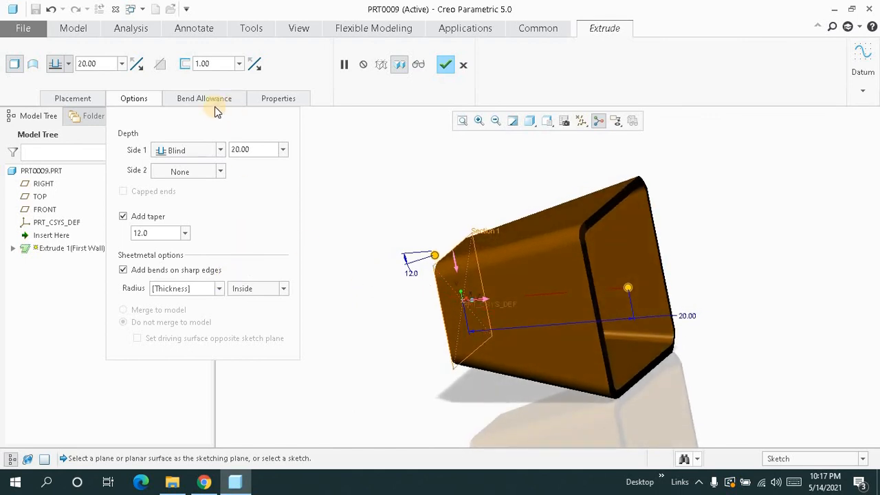
Complete the tapered first wall extrusion and clear its selection.
{"action": "left_click", "coordinate": [143, 98]}
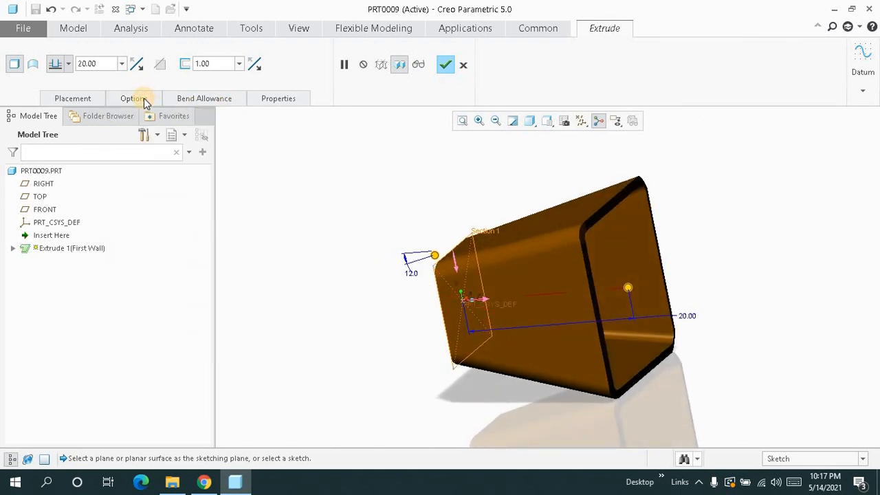
{"action": "middle_click", "coordinate": [329, 167]}
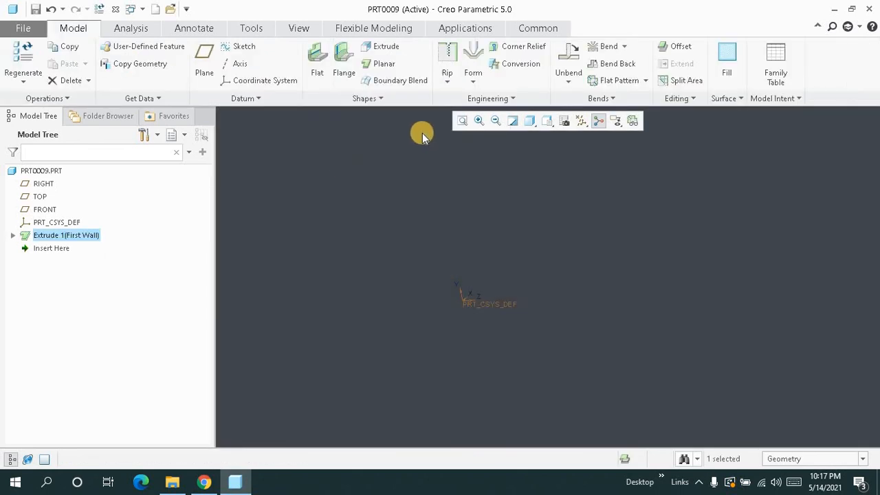
{"action": "left_click", "coordinate": [460, 122]}
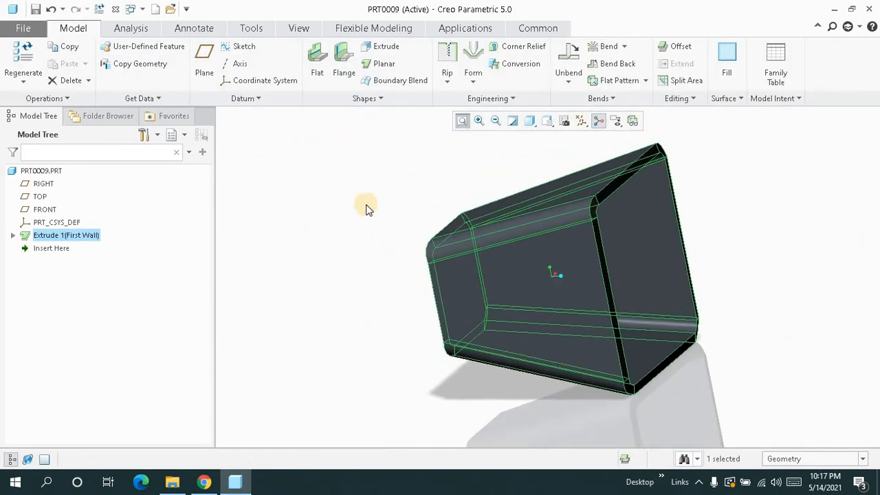
{"action": "left_click", "coordinate": [385, 224]}
{"action": "middle_click_drag", "start_coordinate": [407, 209], "coordinate": [419, 155]}
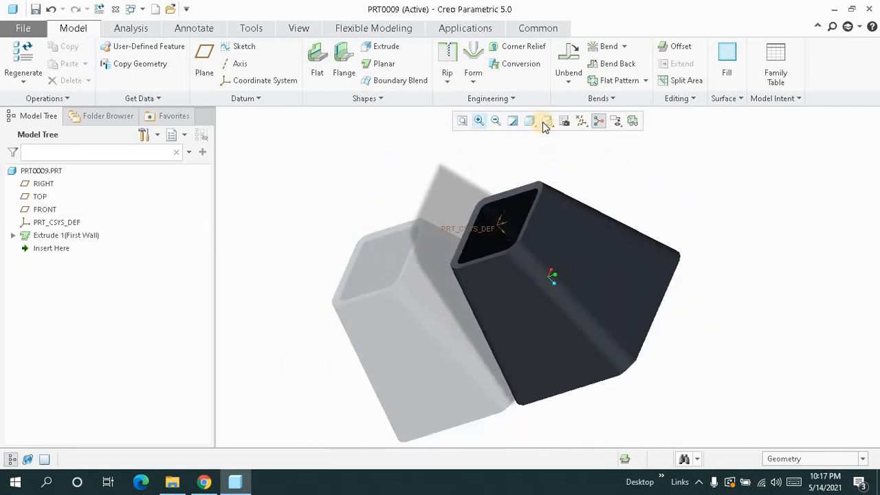
Change the model's display style to Shading, without reflections or edges.
{"action": "left_click", "coordinate": [533, 121]}
{"action": "left_click", "coordinate": [535, 124]}
{"action": "left_click", "coordinate": [534, 122]}
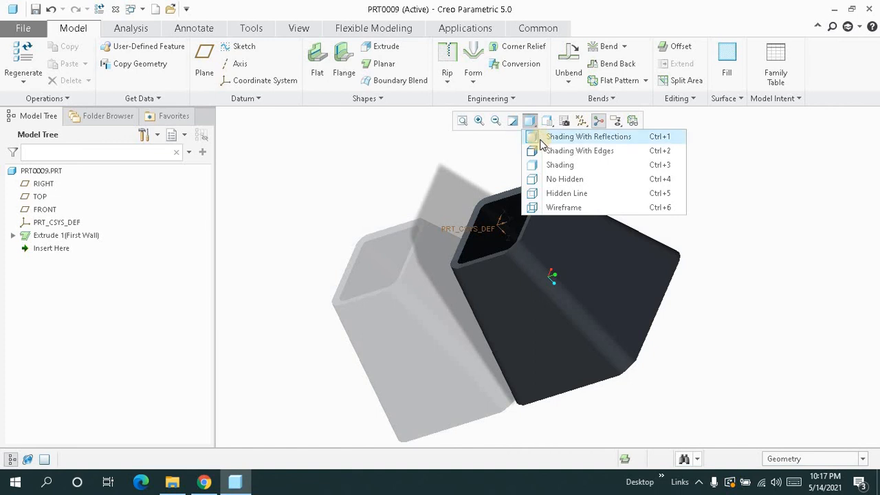
{"action": "left_click", "coordinate": [541, 139]}
{"action": "left_click", "coordinate": [534, 124]}
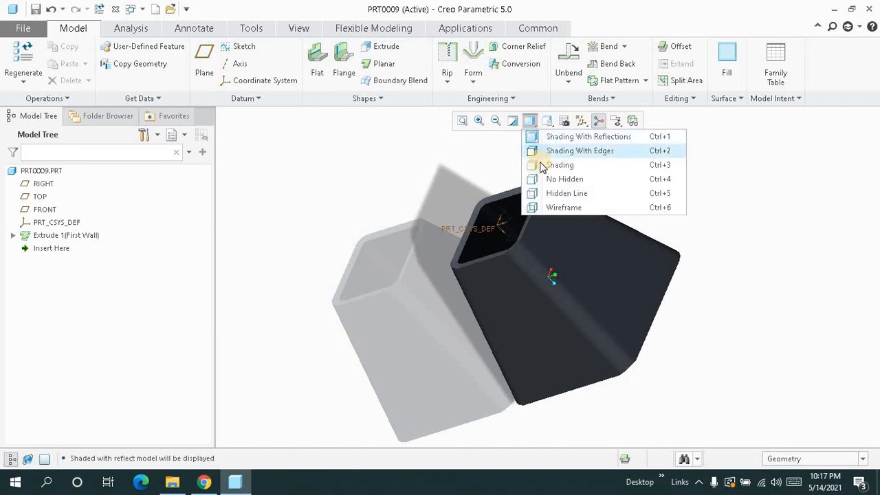
{"action": "left_click", "coordinate": [540, 165]}
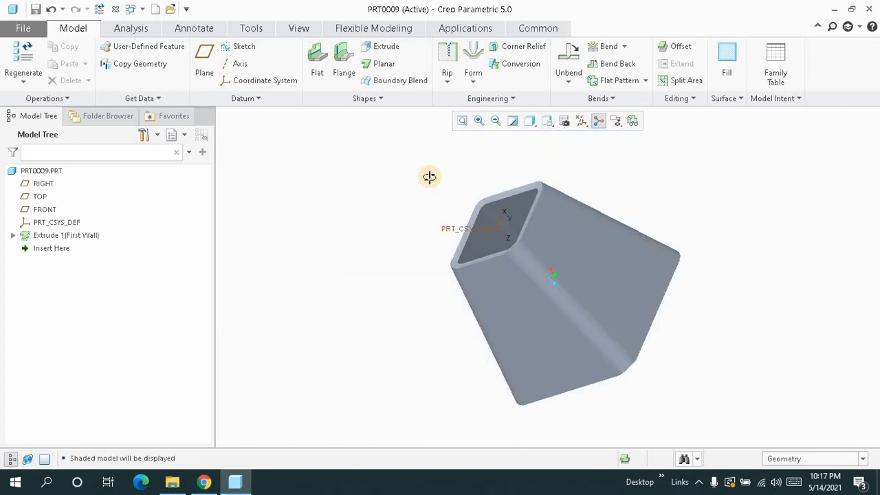
{"action": "mouse_move", "coordinate": [429, 177]}
{"action": "middle_mouse_down"}
{"action": "mouse_move", "coordinate": [415, 167]}
{"action": "mouse_move", "coordinate": [461, 122]}
{"action": "mouse_move", "coordinate": [386, 216]}
{"action": "mouse_move", "coordinate": [381, 206]}
{"action": "mouse_move", "coordinate": [387, 217]}
{"action": "middle_mouse_up"}
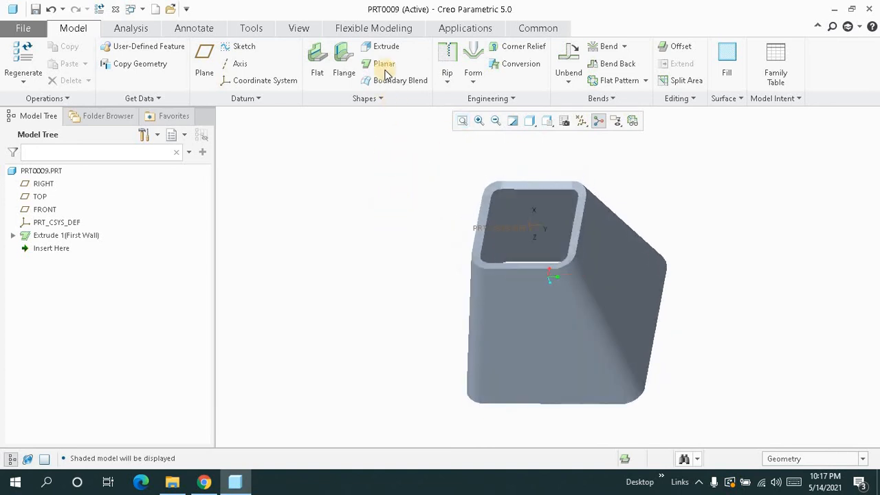
{"action": "left_click", "coordinate": [462, 124]}
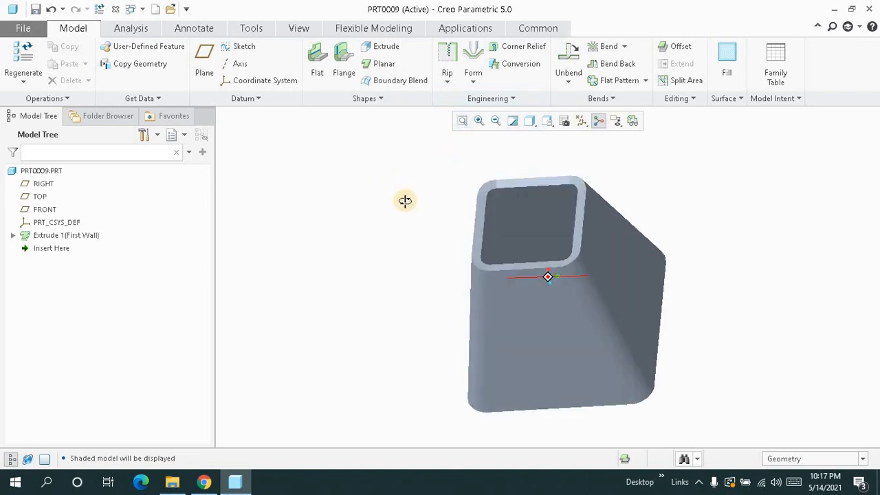
{"action": "left_click", "coordinate": [462, 121]}
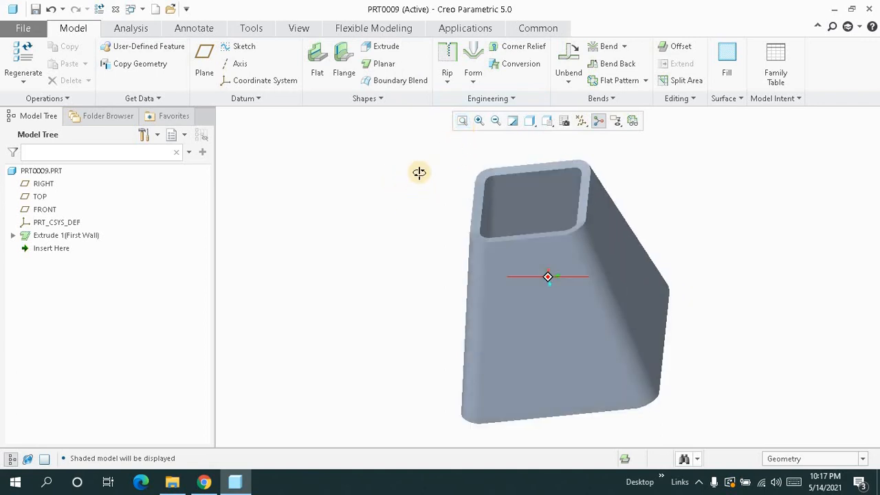